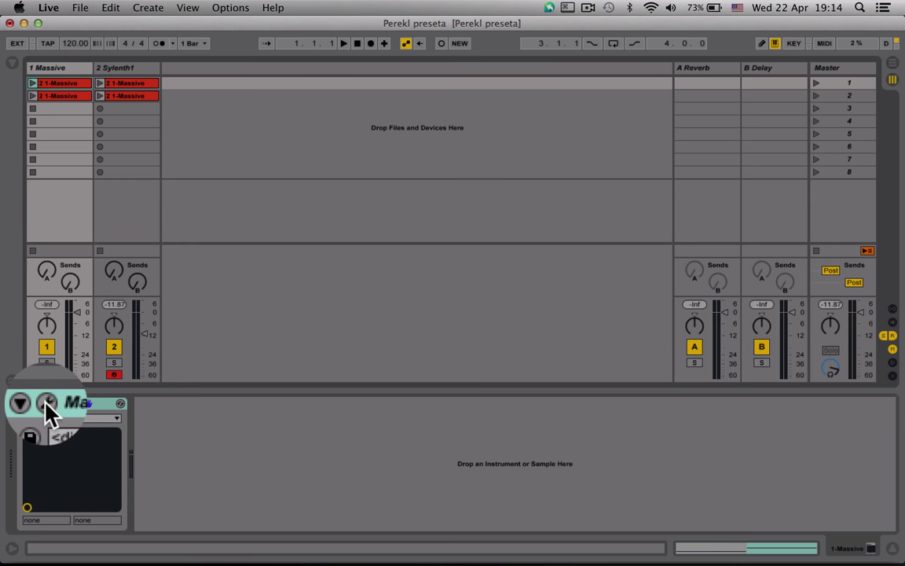
# - Open the Massive plug-in on track 1 and load the Main.pls program list from the salych mass folder inside Sounds
pyautogui.click(46, 404)
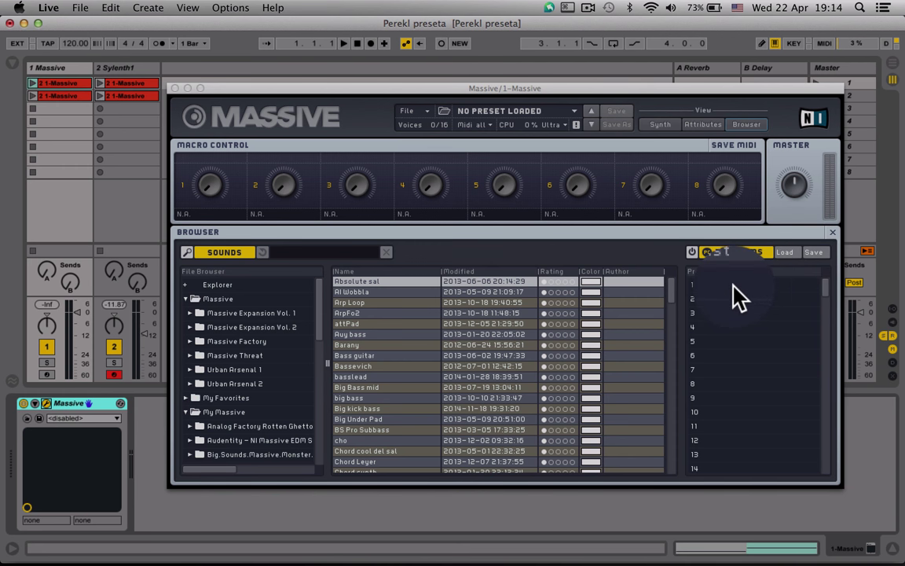
pyautogui.click(792, 254)
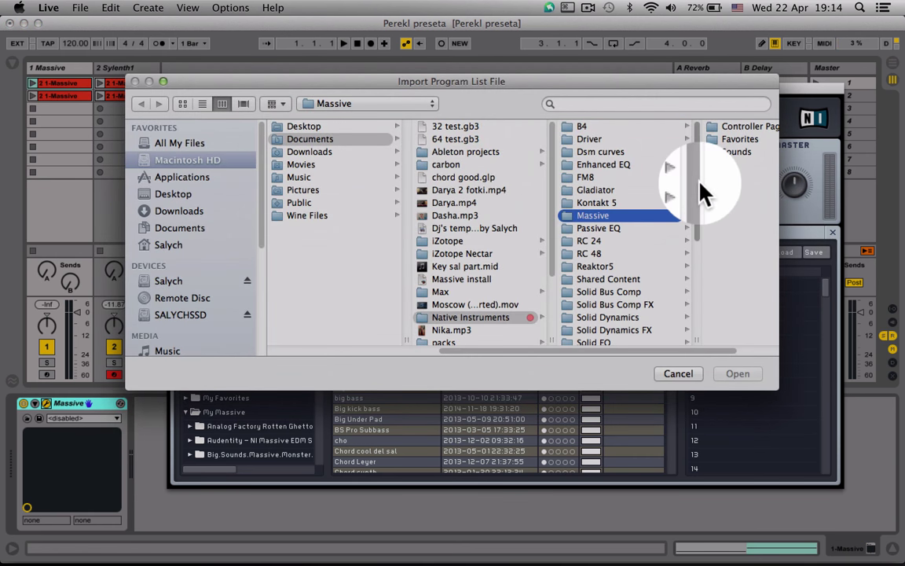
pyautogui.click(739, 152)
pyautogui.scroll(-3, 670, 250)
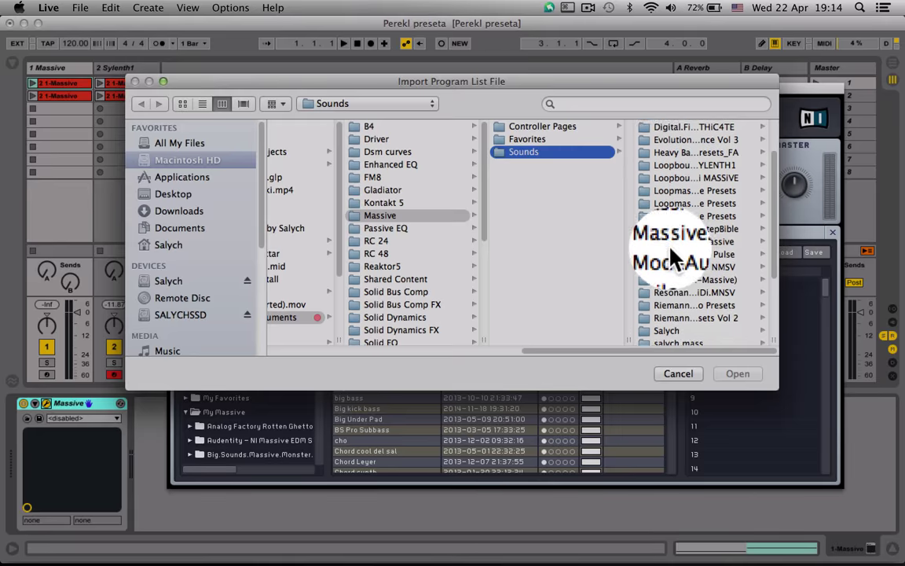
pyautogui.scroll(-3, 673, 258)
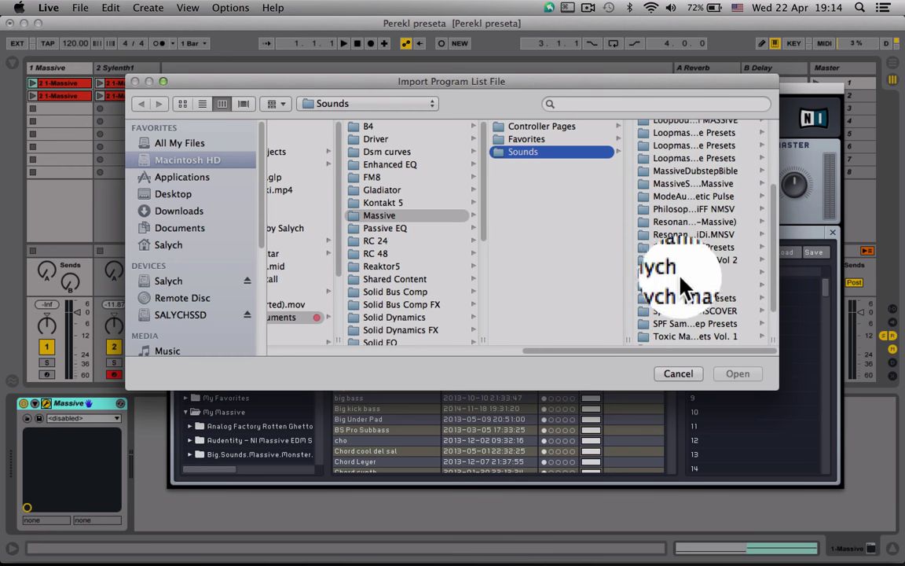
pyautogui.click(681, 286)
pyautogui.scroll(-4, 685, 292)
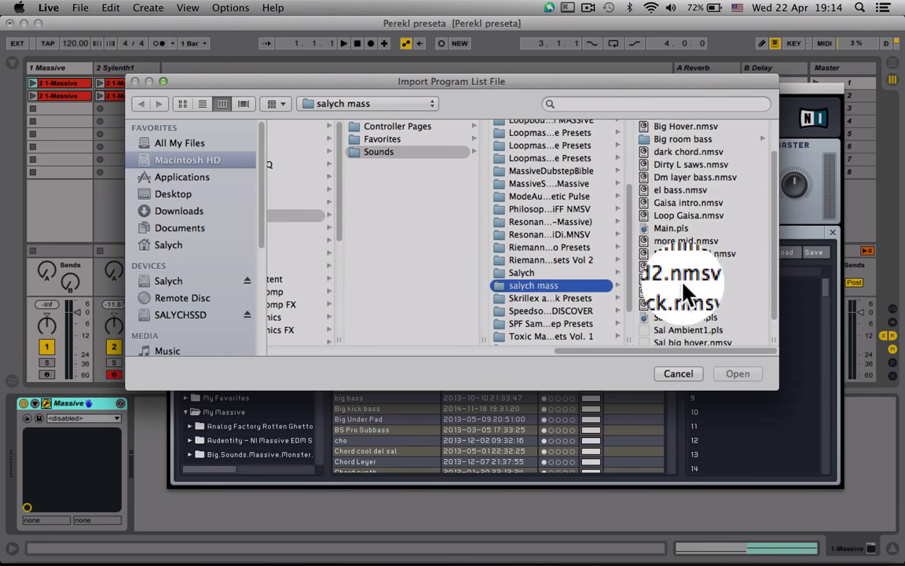
pyautogui.scroll(1, 684, 294)
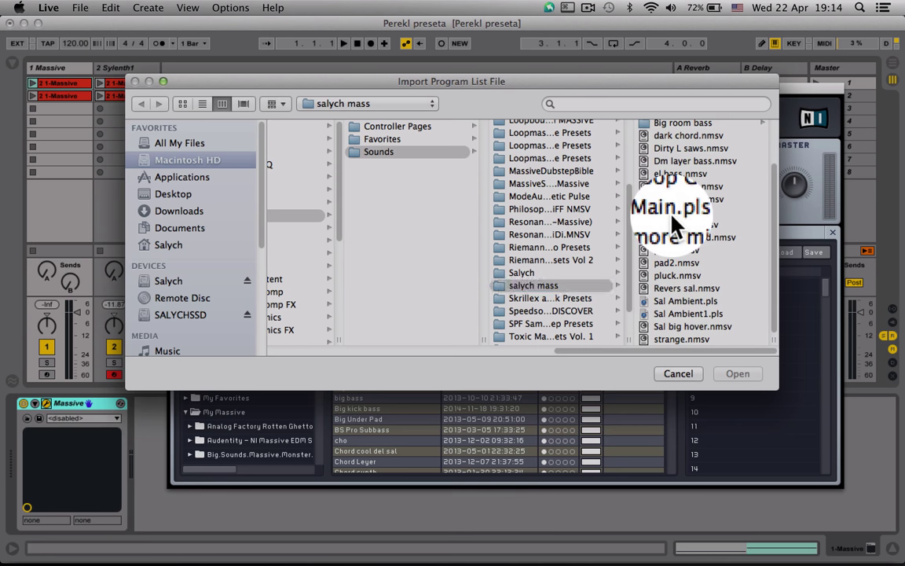
pyautogui.click(673, 217)
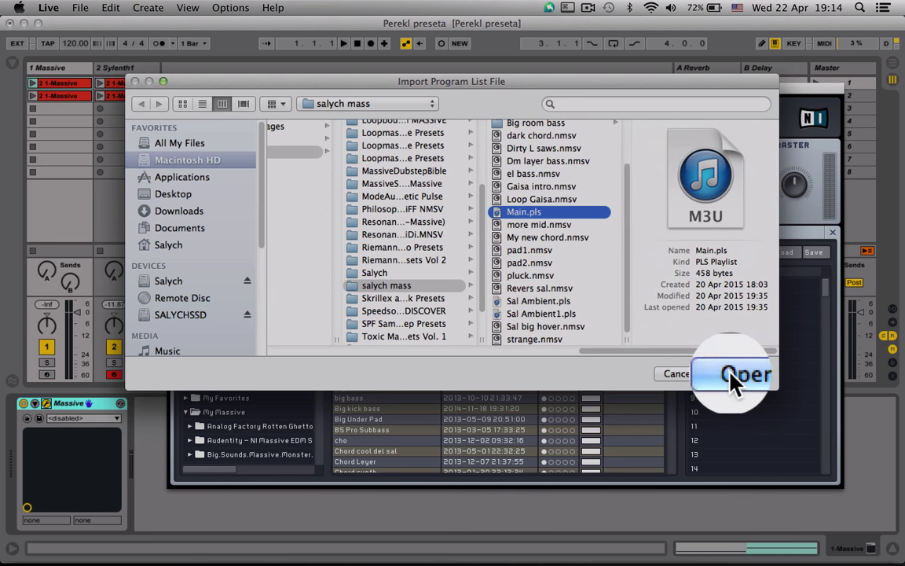
pyautogui.click(743, 385)
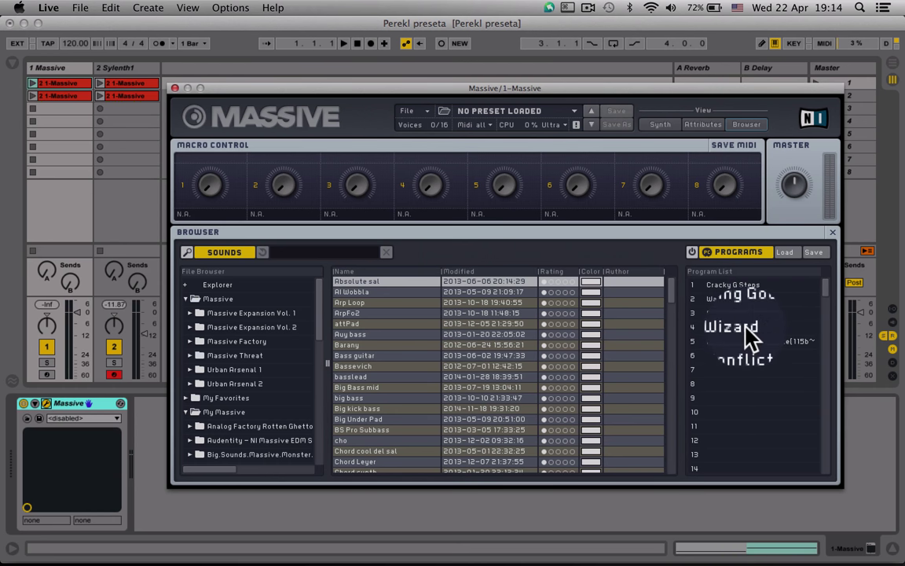
# - Activate Massive's program list and arm the Massive track, keeping the plug-in window clear of the session clips
pyautogui.click(692, 251)
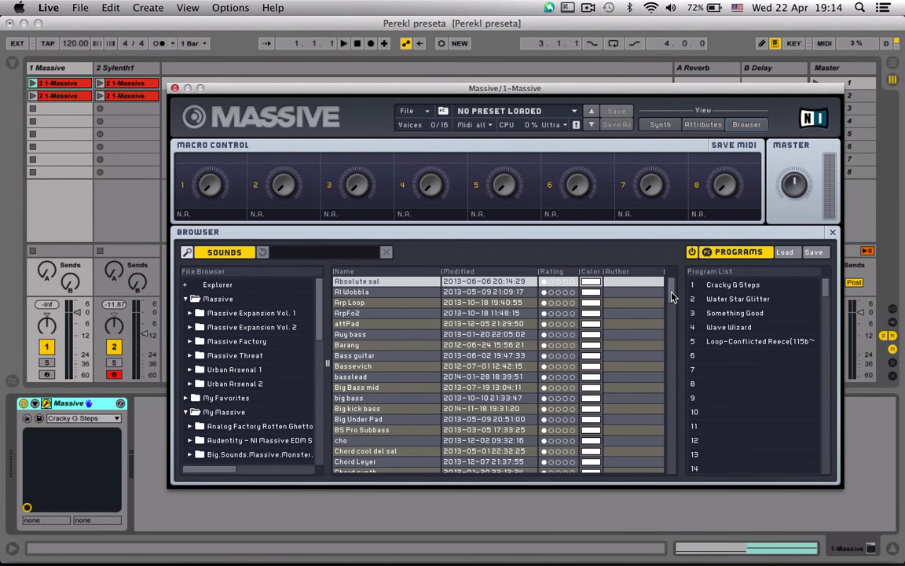
pyautogui.click(113, 375)
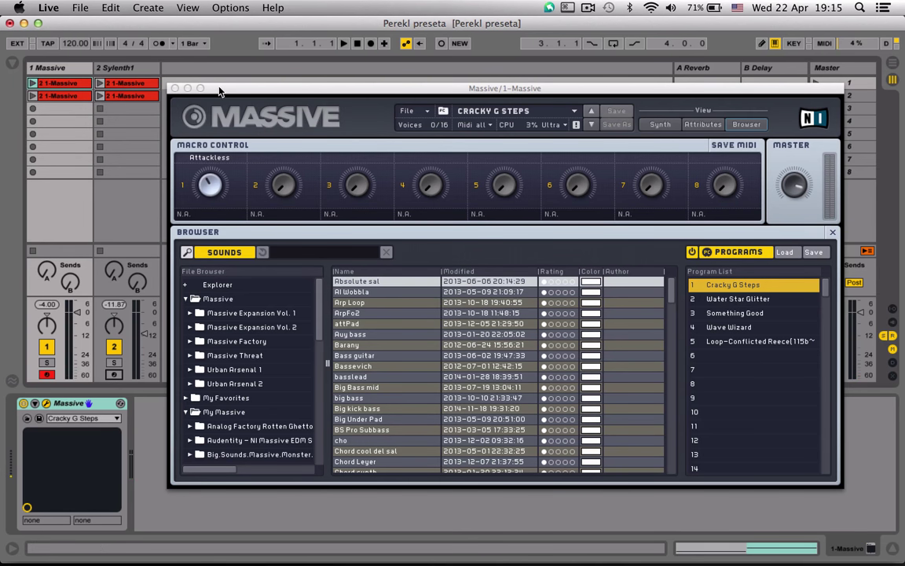
pyautogui.moveTo(314, 96); pyautogui.dragTo(253, 92)
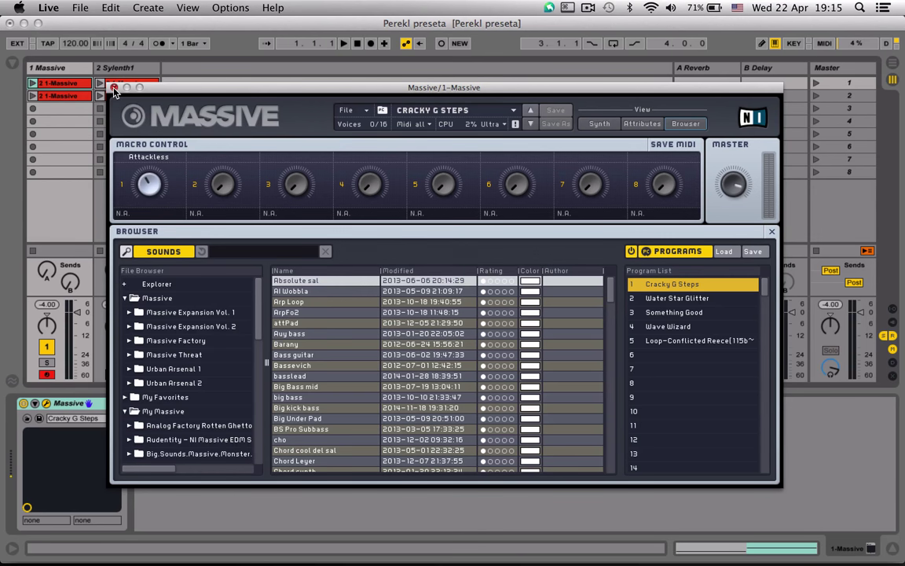
pyautogui.moveTo(171, 85); pyautogui.dragTo(269, 72)
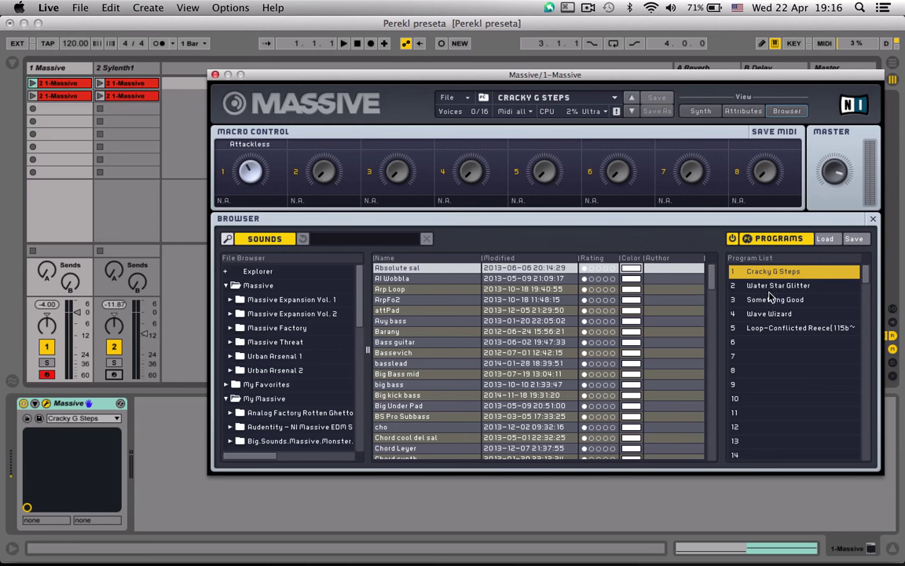
# - Show the first Massive clip's settings and launch the first and second Massive clips in turn to hear each clip's program
pyautogui.click(51, 84)
pyautogui.click(55, 87)
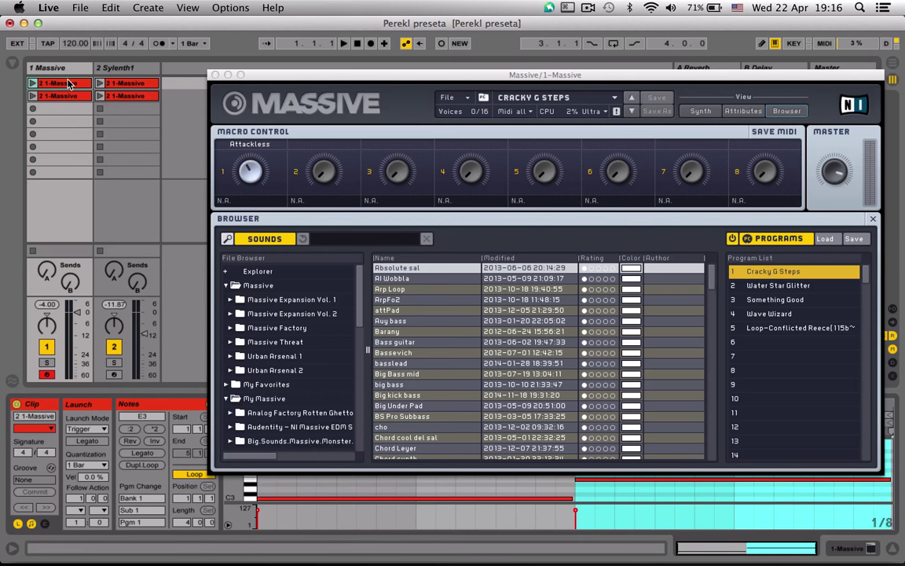
pyautogui.moveTo(301, 85); pyautogui.dragTo(301, 9)
pyautogui.click(32, 83)
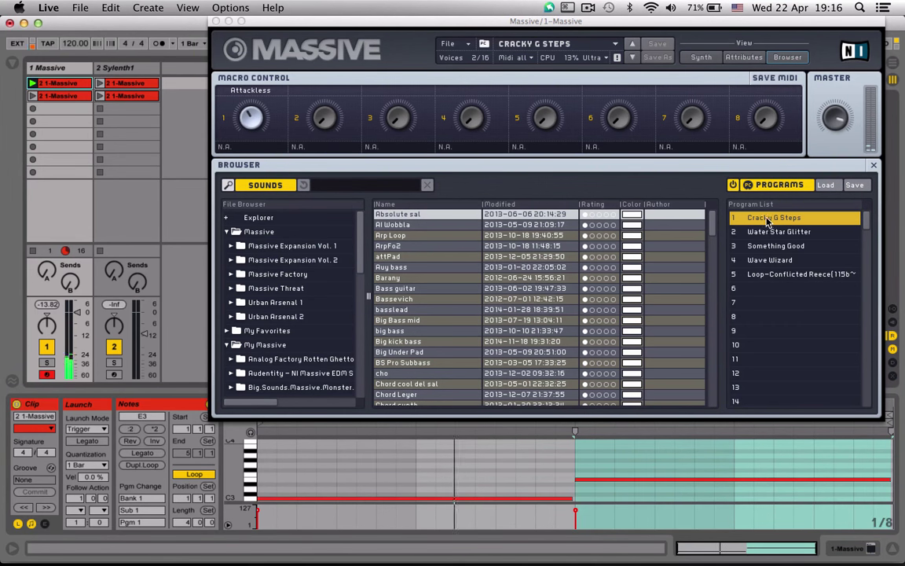
pyautogui.click(32, 97)
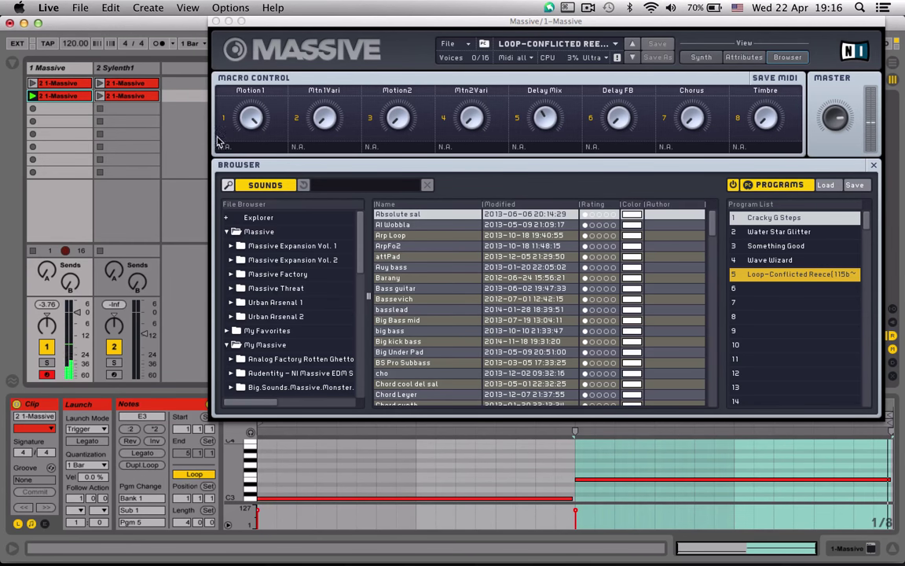
# - Reduce the first Massive clip's settings to the Clip and Notes boxes and set its program change to Pgm 2
pyautogui.click(65, 84)
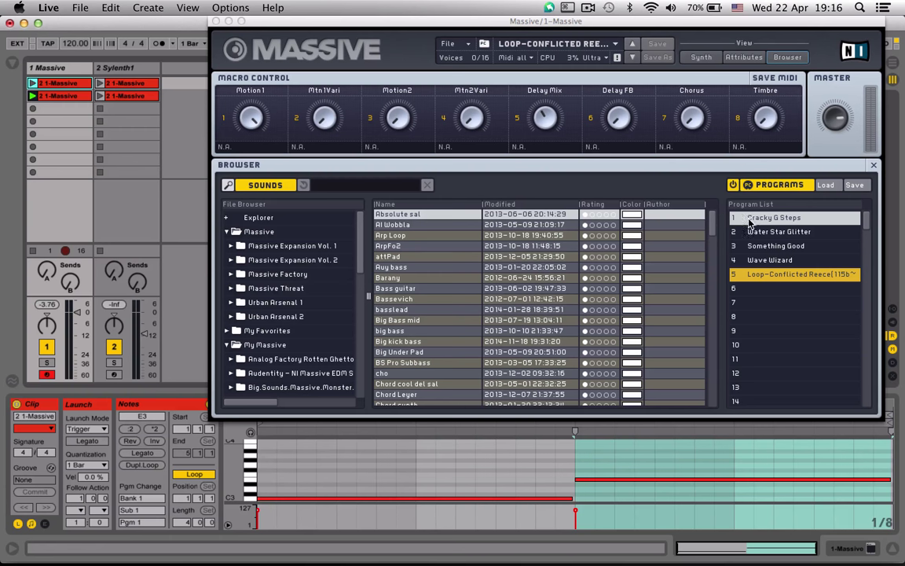
pyautogui.click(798, 221)
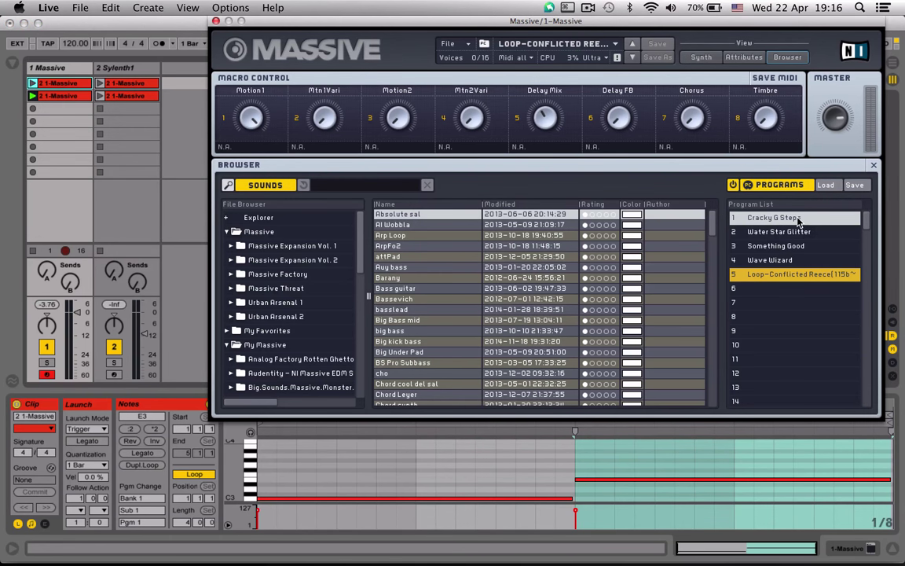
pyautogui.click(73, 83)
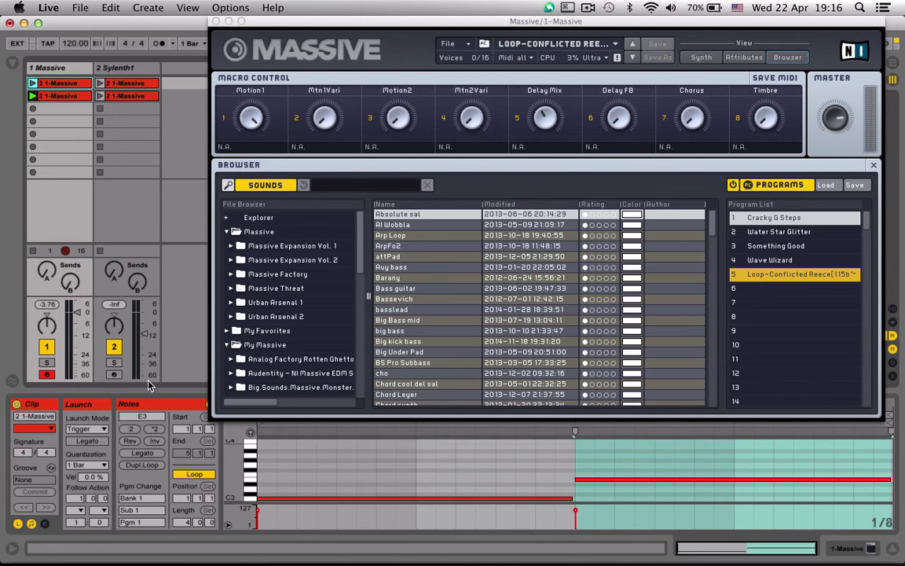
pyautogui.click(59, 67)
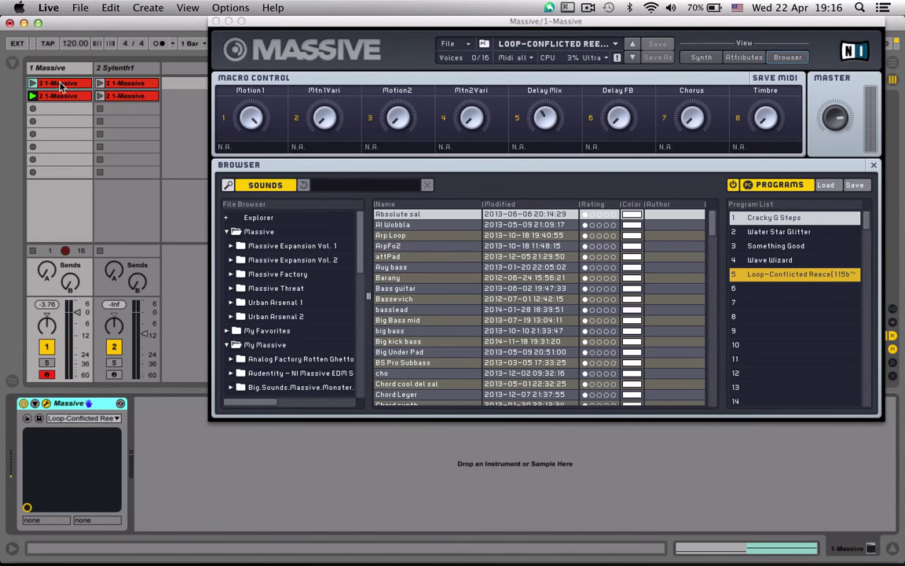
pyautogui.click(61, 85)
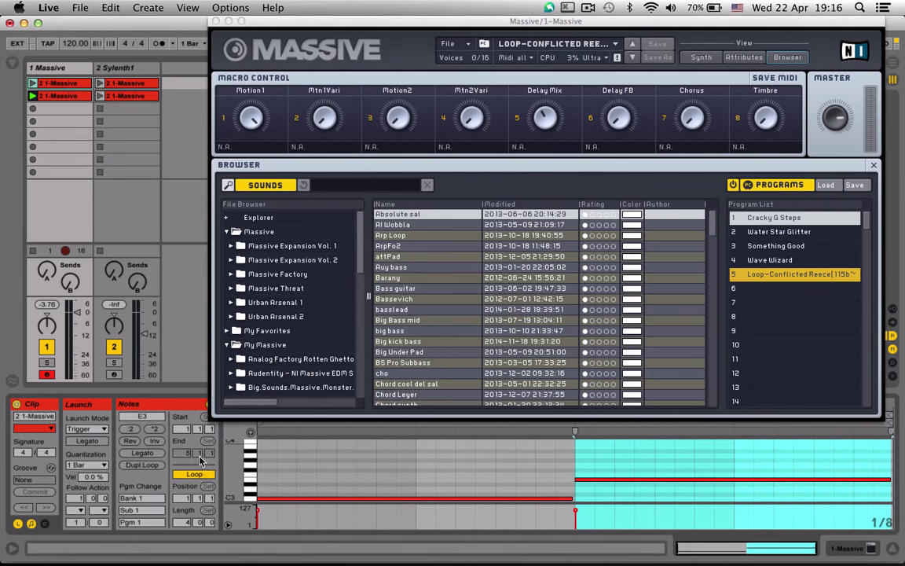
pyautogui.click(16, 524)
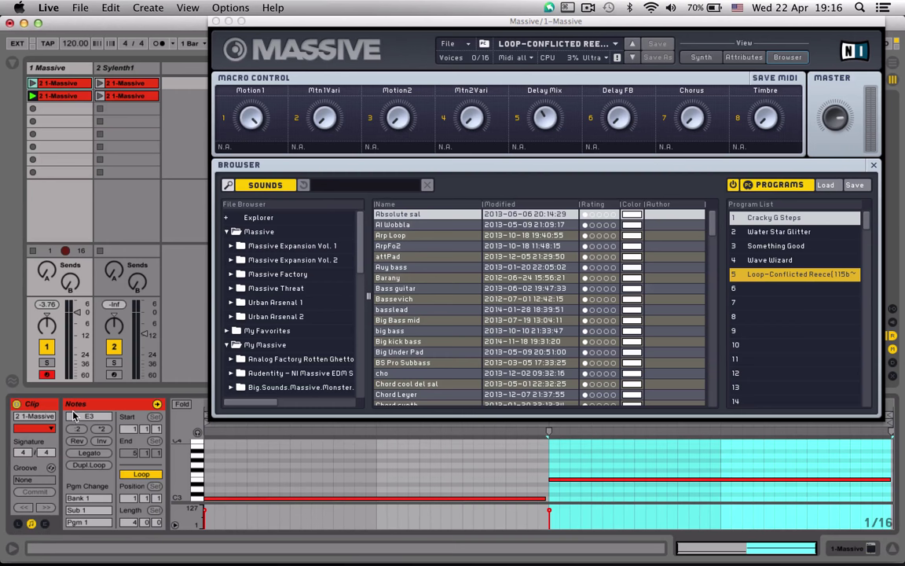
pyautogui.click(87, 522)
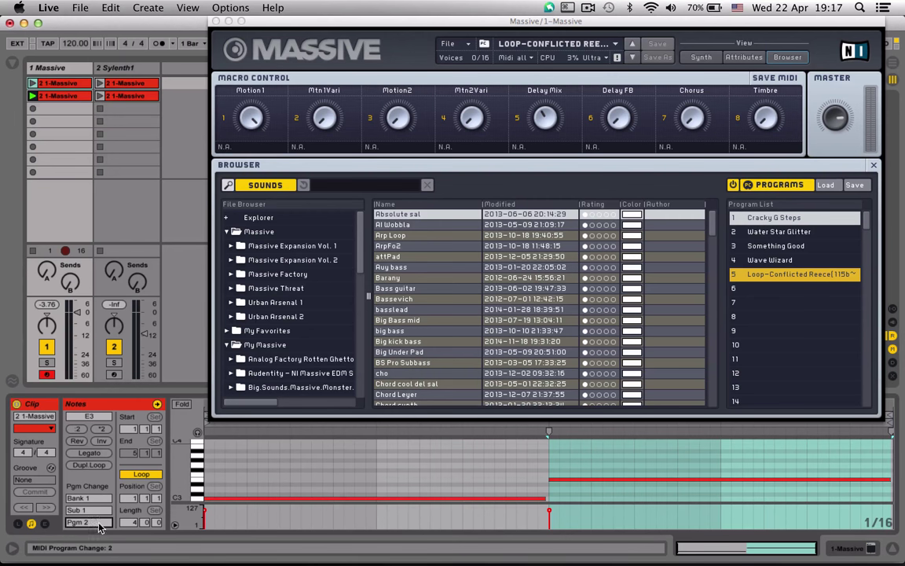
# - Play the first Massive clip while switching its program change to Pgm 3 and back to Pgm 1, and stop the track
pyautogui.click(32, 84)
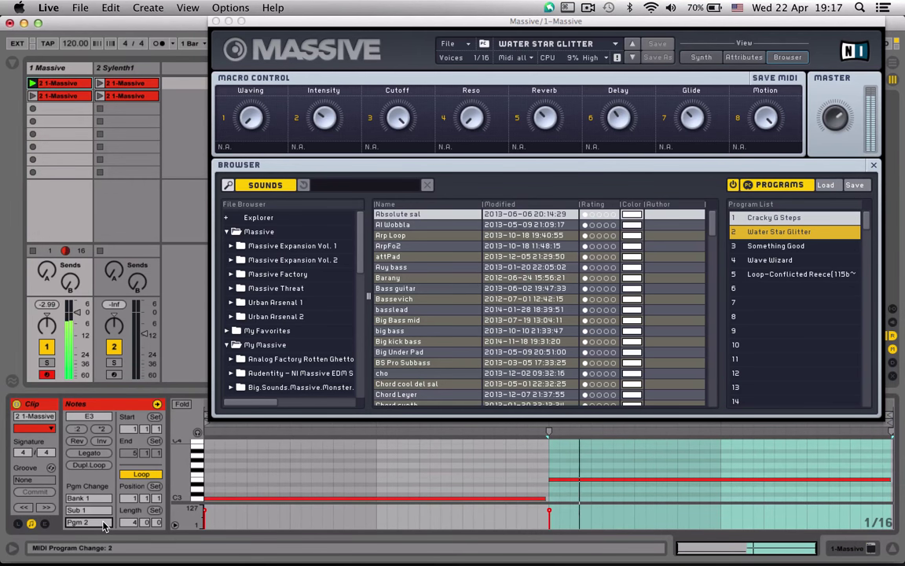
pyautogui.scroll(1, 102, 523)
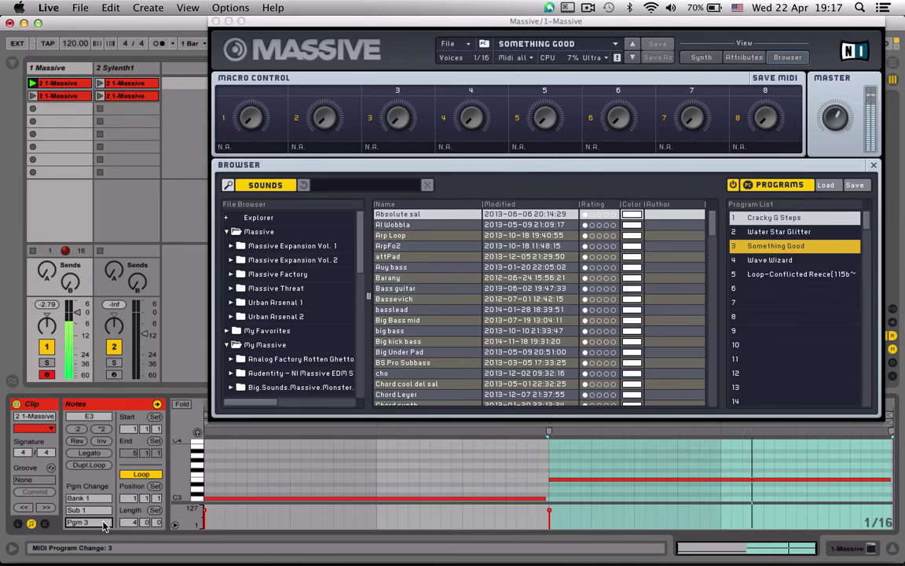
pyautogui.scroll(-2, 102, 523)
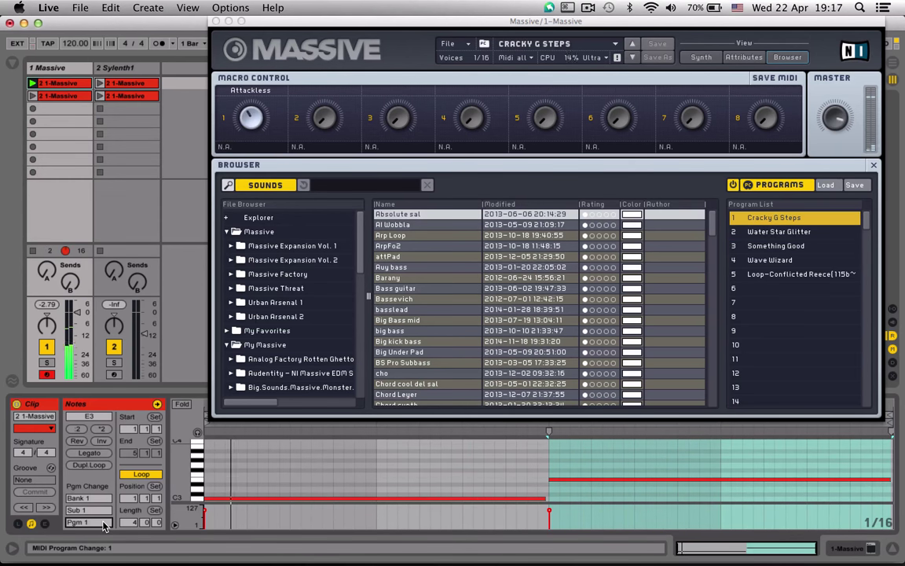
pyautogui.click(33, 251)
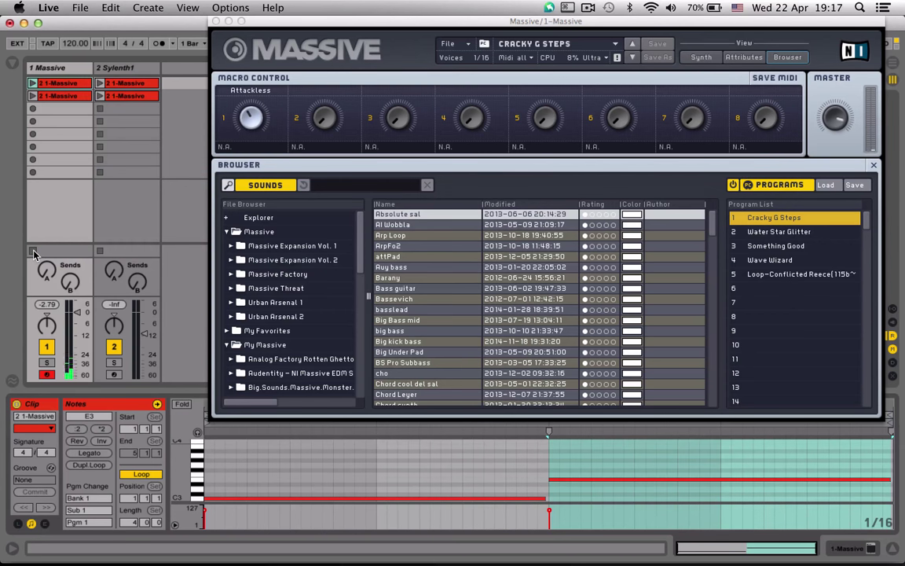
# - View the second Massive clip's program change setting and close the Massive plug-in window
pyautogui.click(55, 95)
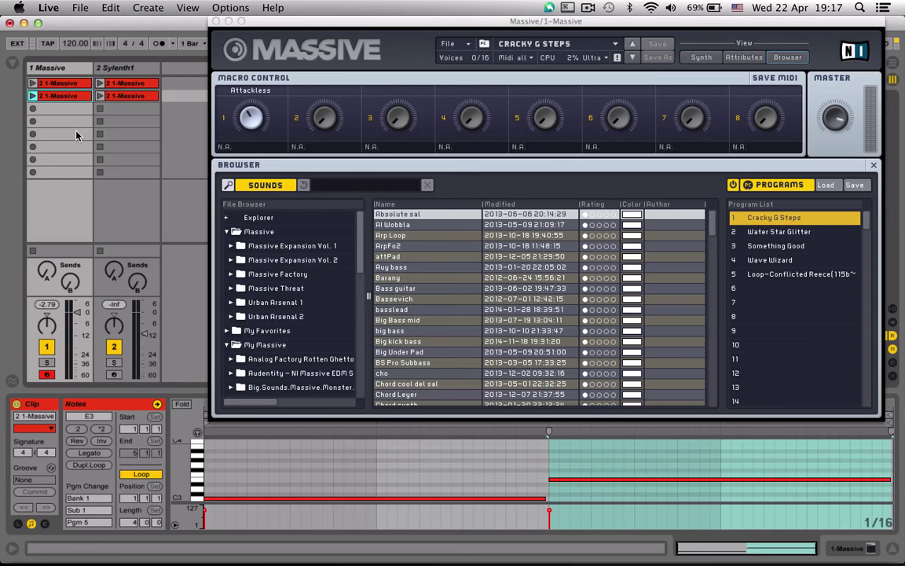
pyautogui.click(216, 22)
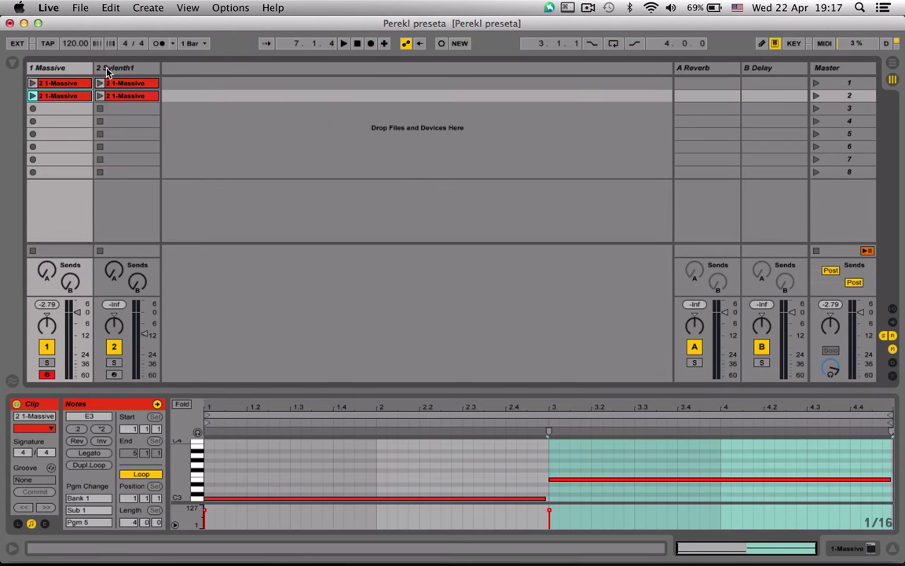
# - Open the Sylenth1 plug-in on track 2, examine preset banks 2 and 1 and the preset list, and close it
pyautogui.click(108, 71)
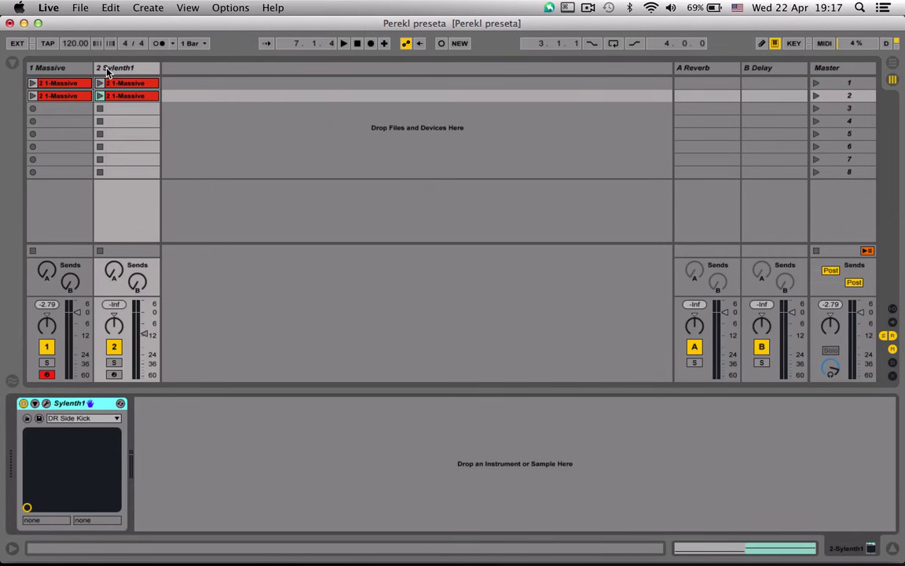
pyautogui.click(46, 404)
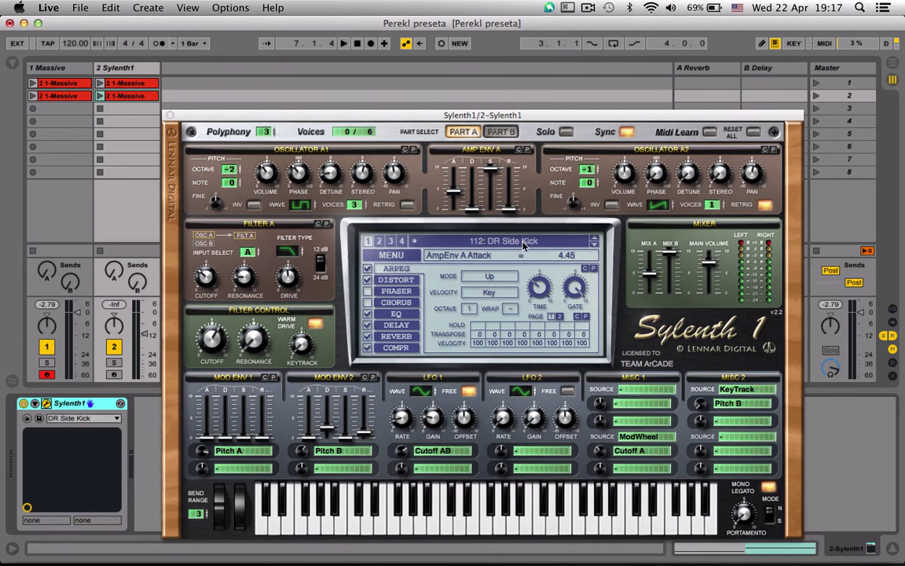
pyautogui.click(378, 241)
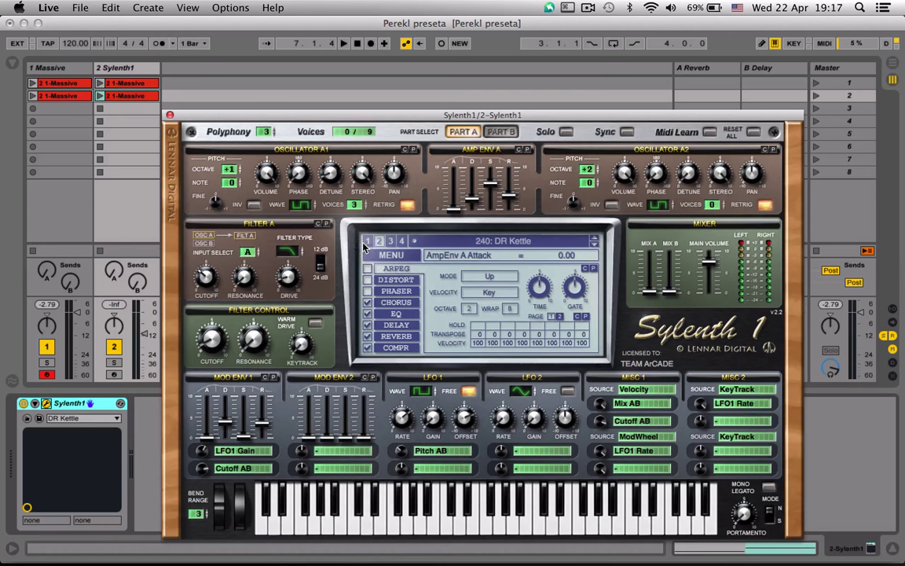
pyautogui.click(547, 244)
pyautogui.scroll(15, 503, 98)
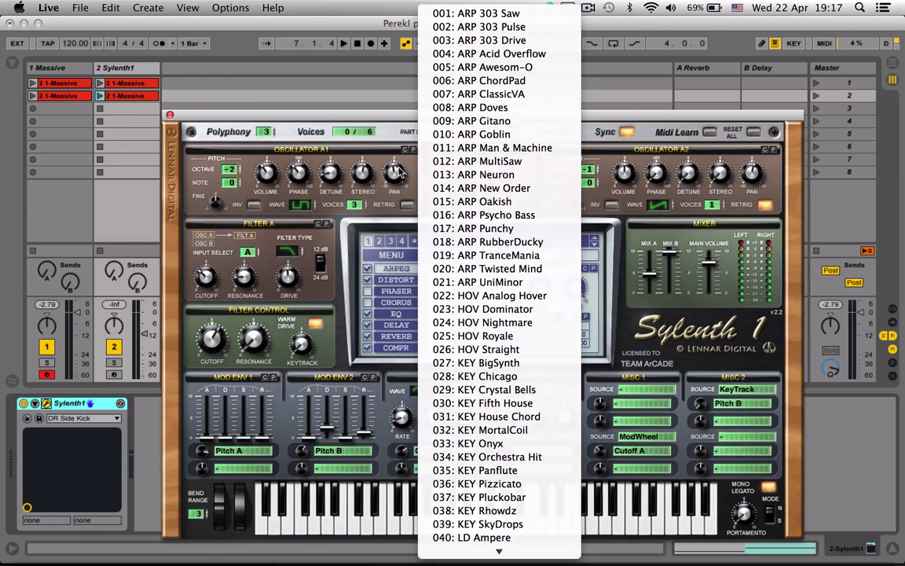
pyautogui.click(352, 116)
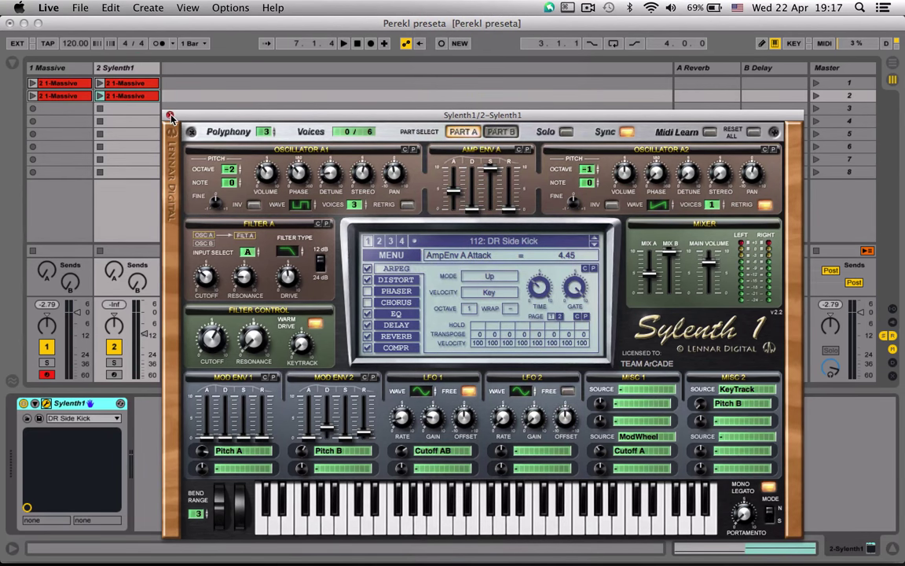
pyautogui.click(170, 116)
# - Disarm the Massive track and launch scene 1 to play the first clips of both tracks together
pyautogui.click(48, 375)
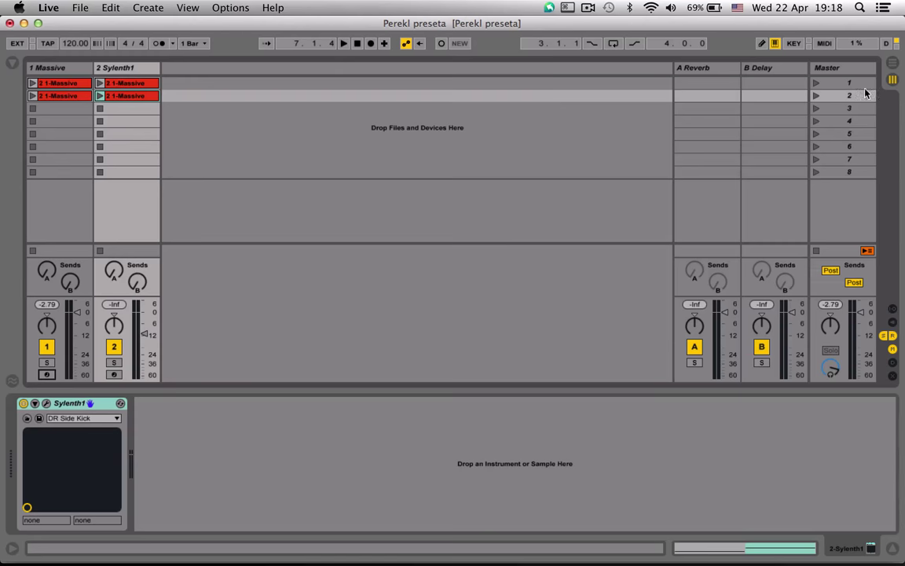
pyautogui.click(816, 83)
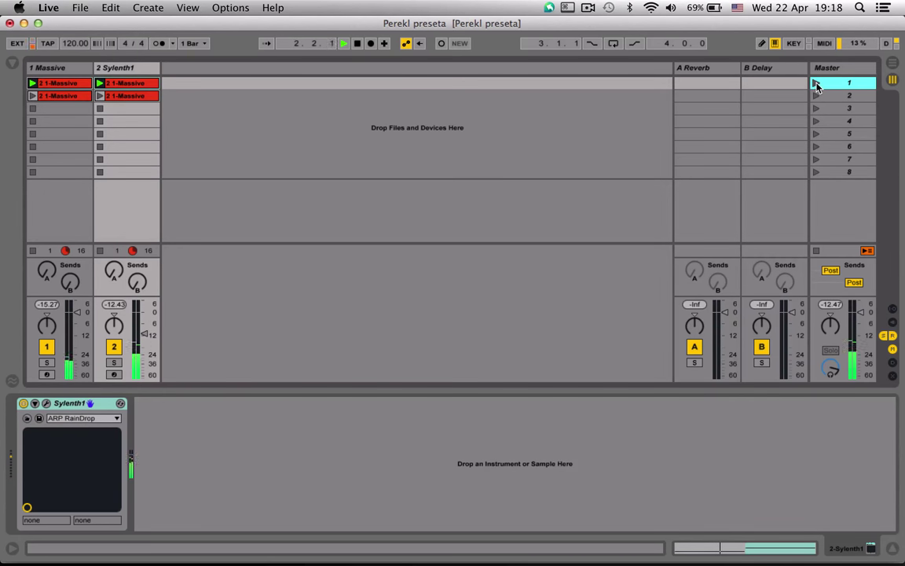
# - Launch scene 2 and return to scene 1 to compare the presets triggered on both tracks
pyautogui.click(817, 95)
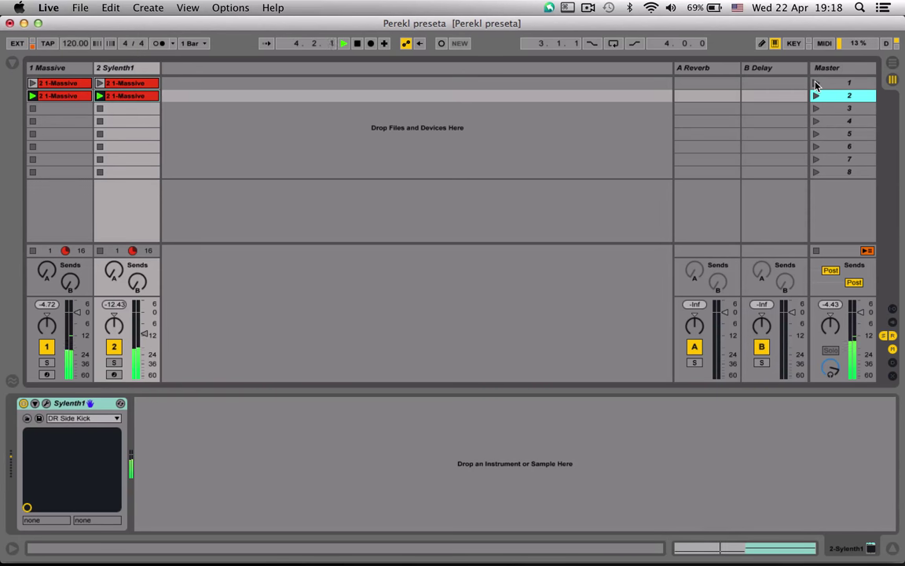
pyautogui.click(816, 83)
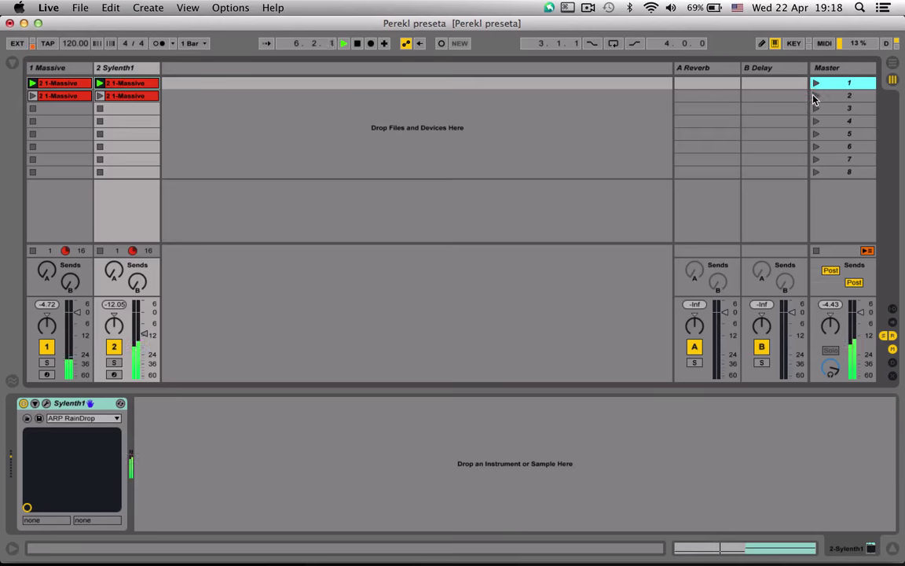
# - Examine the preset change in the Sylenth1 plug-in window on track 2 while launching scene 2, and stop playback and close the window
pyautogui.click(106, 67)
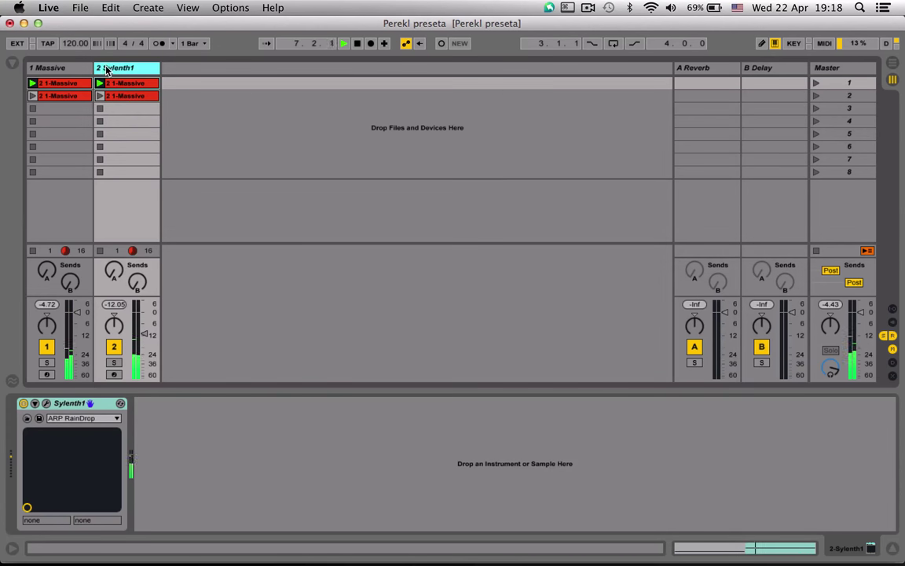
pyautogui.click(47, 403)
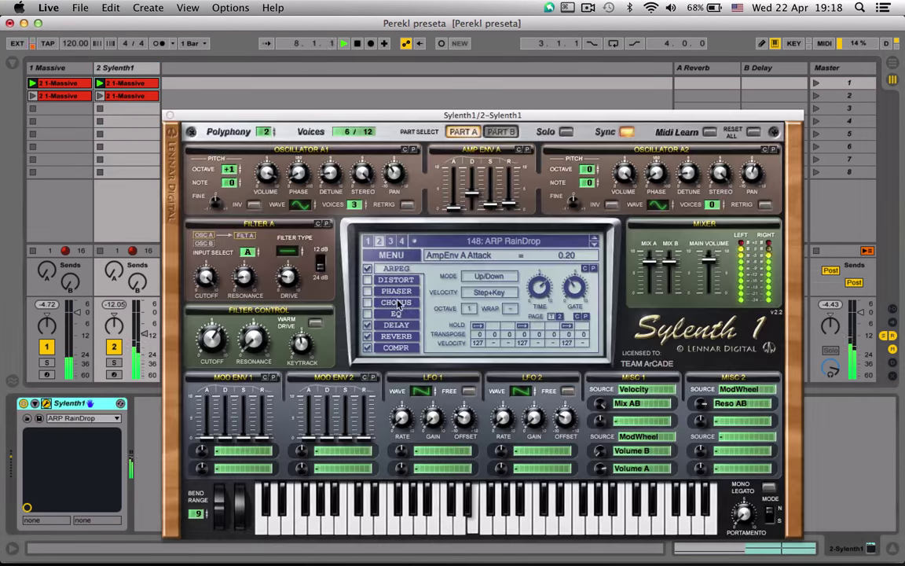
pyautogui.click(817, 96)
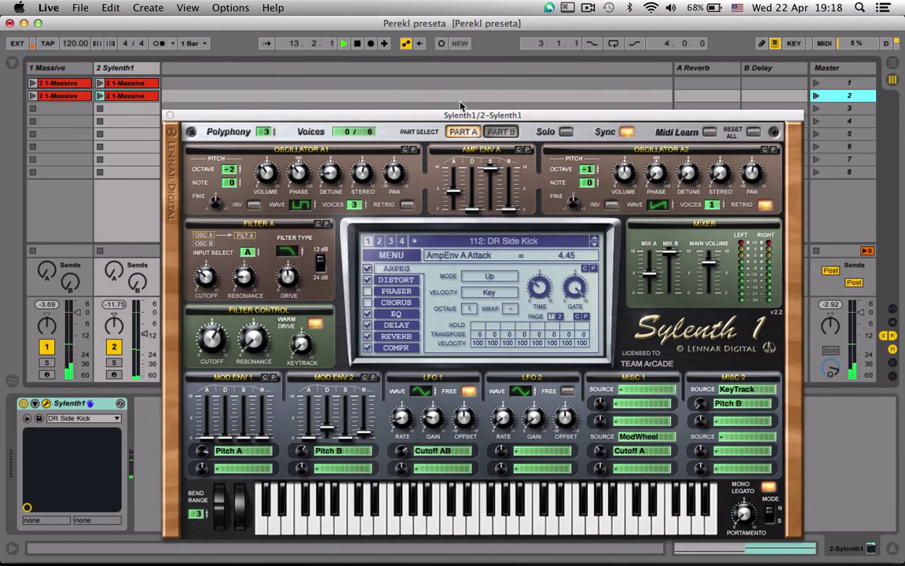
pyautogui.click(358, 44)
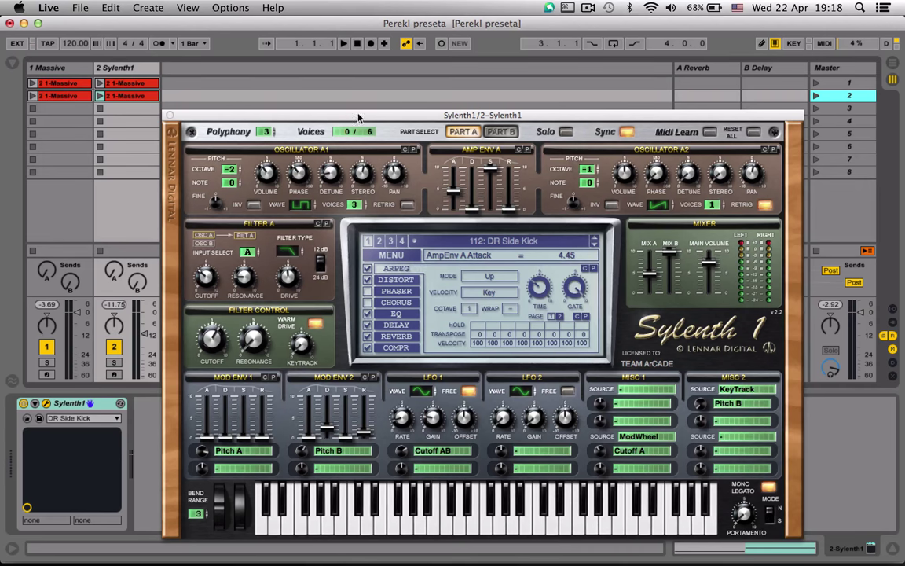
pyautogui.click(168, 115)
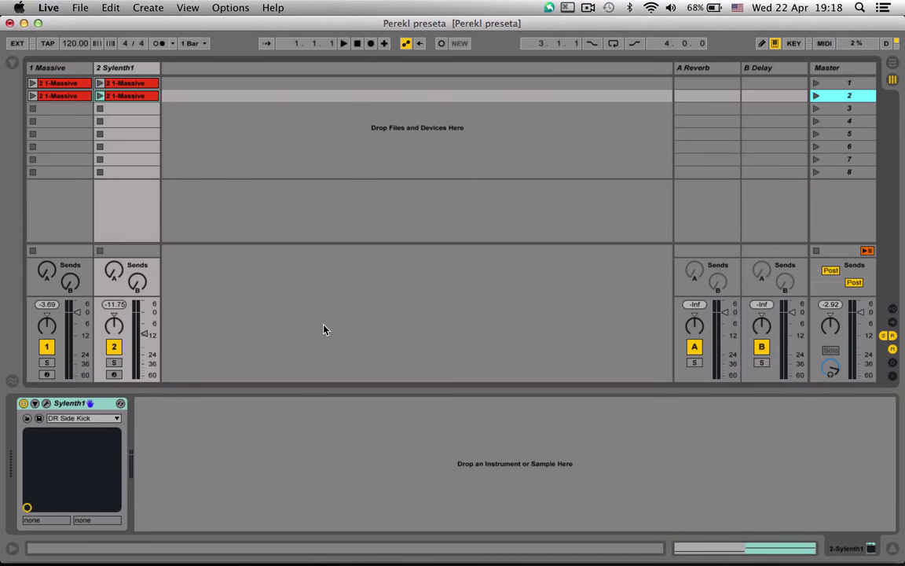